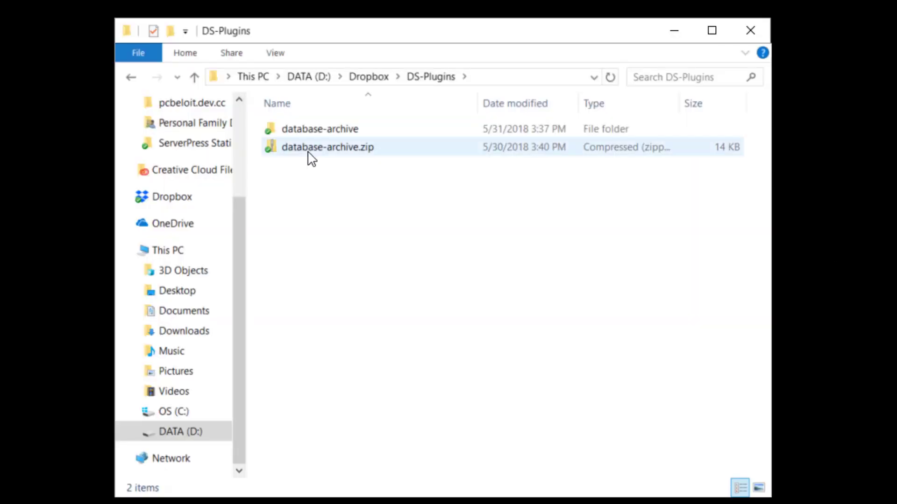
# - Copy the database-archive folder and paste it into C:\xampplite\ds-plugins
pyautogui.click(308, 129)
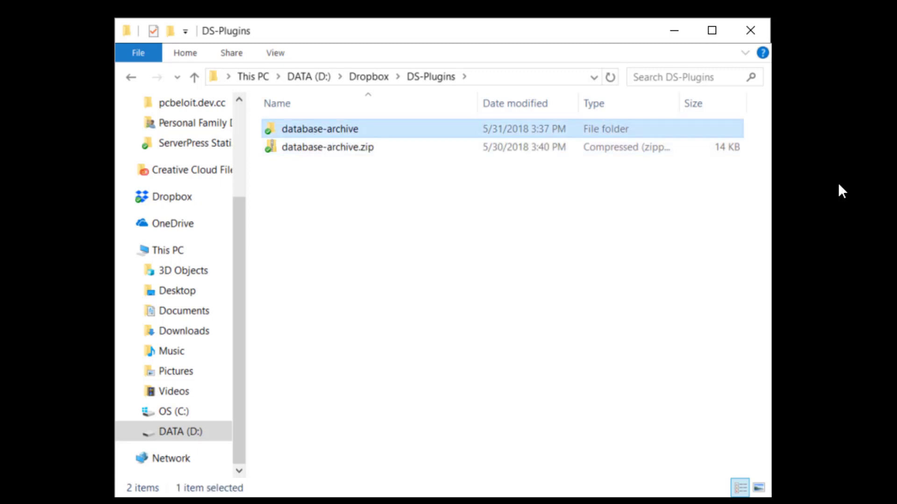
pyautogui.hotkey('shift', 'F10')
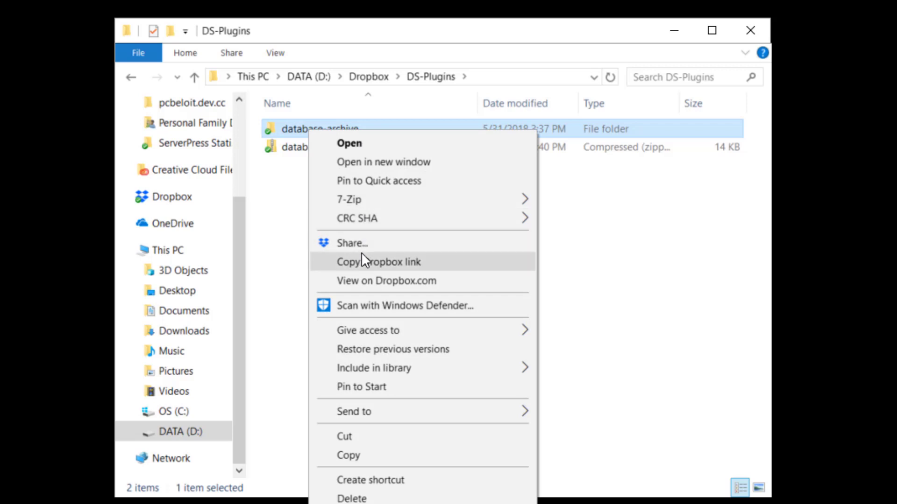
pyautogui.click(355, 454)
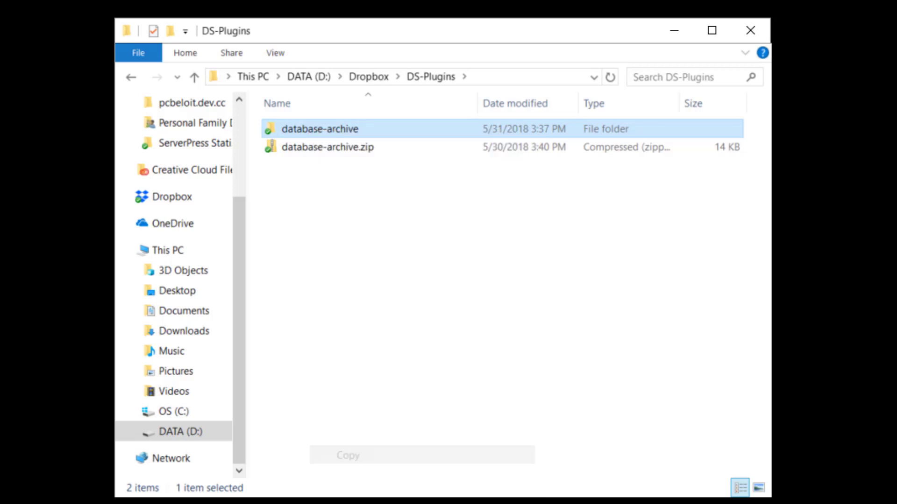
pyautogui.click(161, 413)
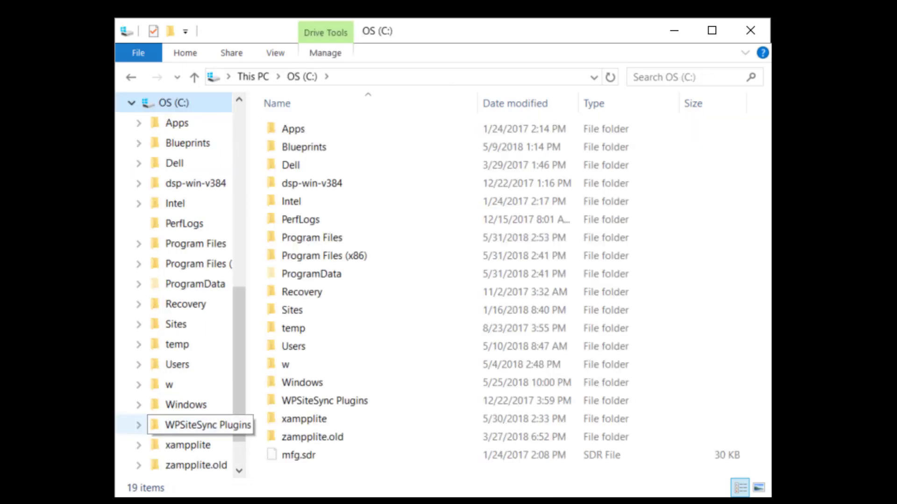
pyautogui.doubleClick(303, 419)
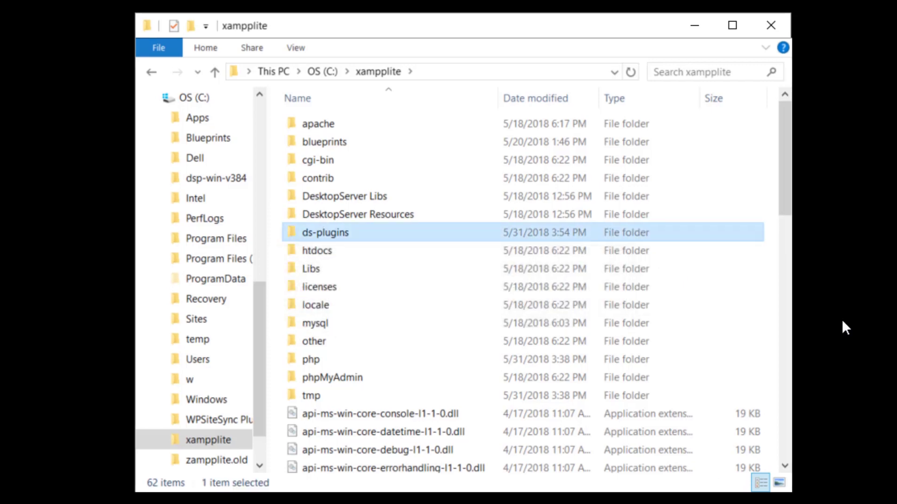
pyautogui.press('Return')
pyautogui.rightClick(309, 378)
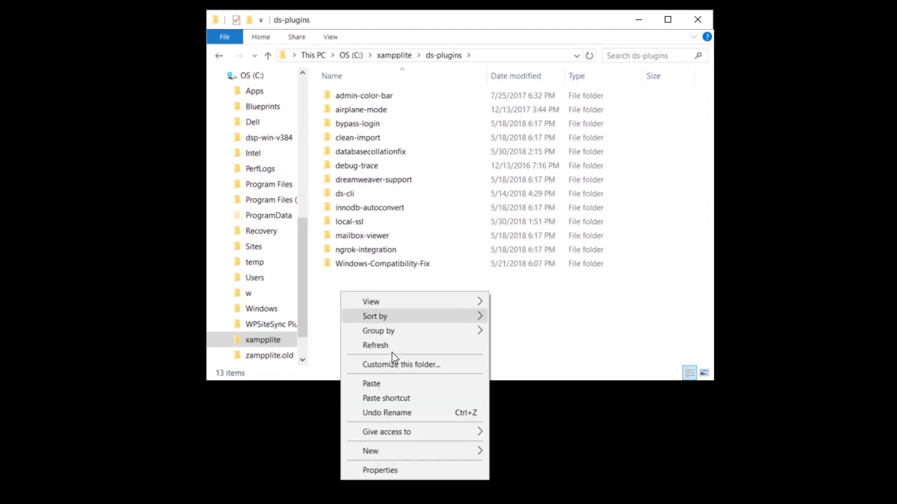
pyautogui.click(389, 384)
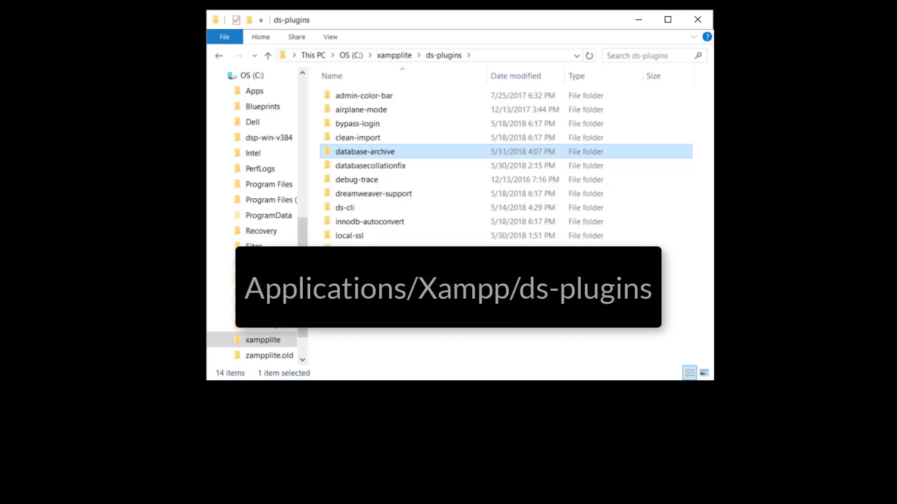
# - Close File Explorer and restart DesktopServer with administrator privileges
pyautogui.click(698, 19)
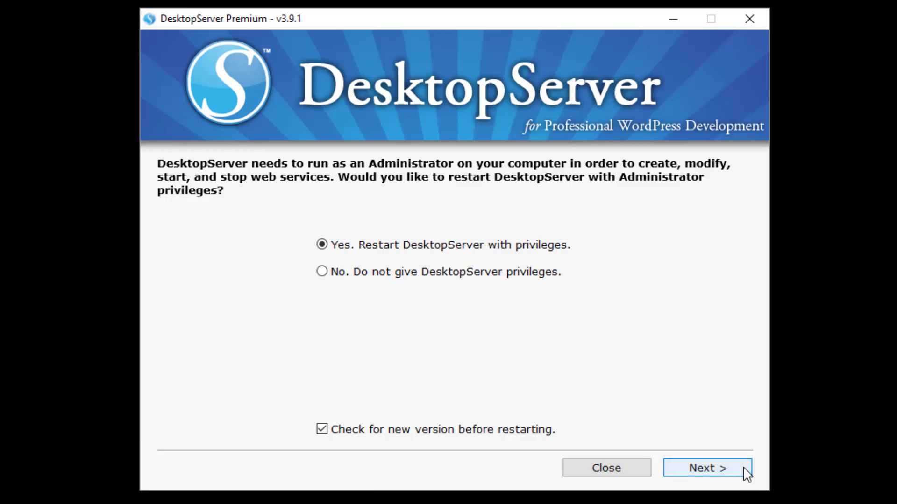
pyautogui.click(747, 473)
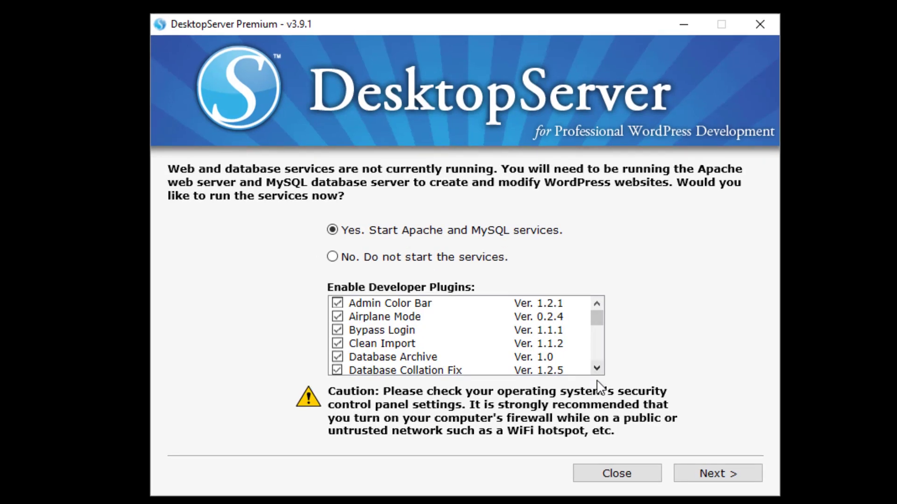
pyautogui.click(596, 365)
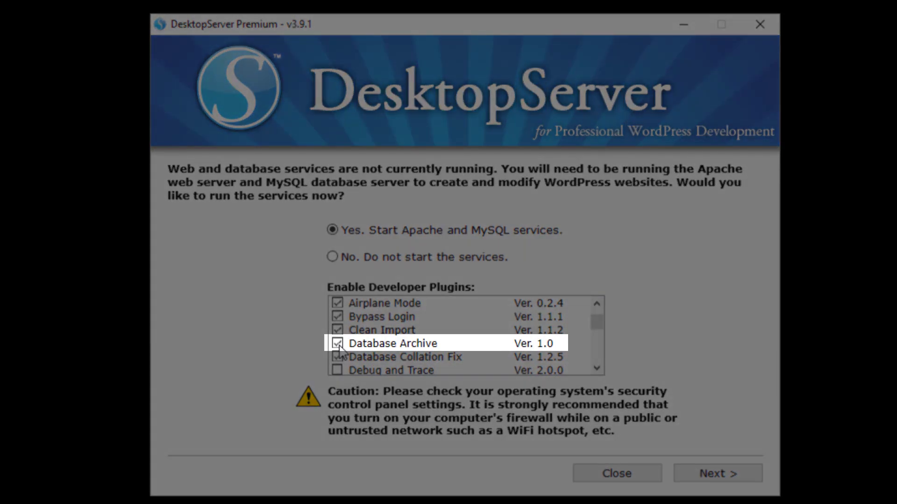
# - Keep the Database Archive developer plugin enabled and start Apache and MySQL
pyautogui.click(338, 345)
pyautogui.click(339, 345)
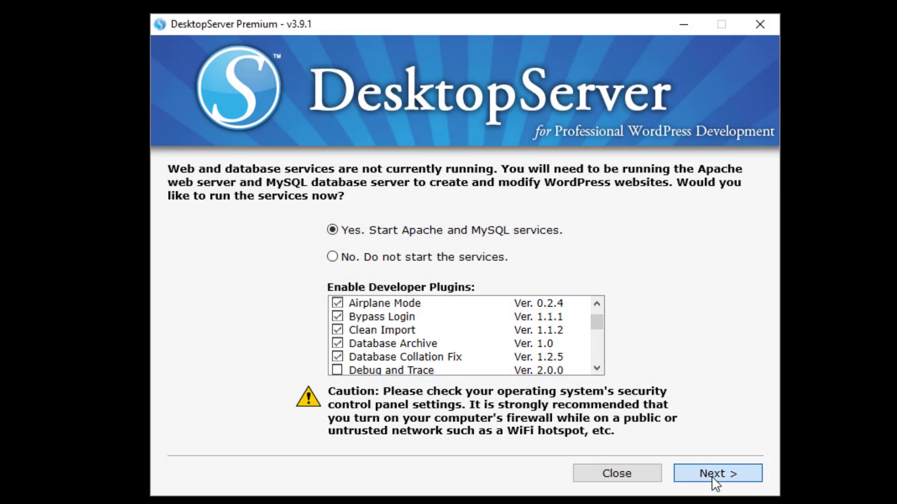
pyautogui.click(712, 477)
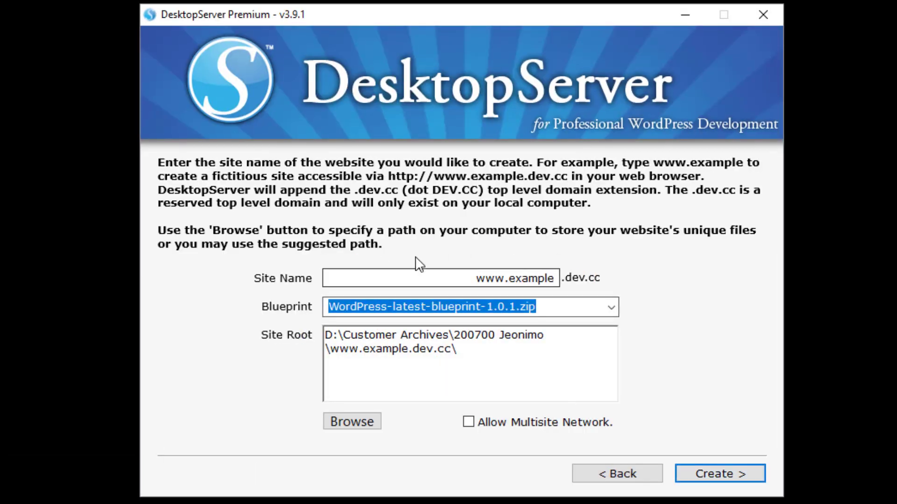
# - Create the site 'databasearchive' with its root in Desktop\Websites, using the default blueprint
pyautogui.moveTo(458, 279); pyautogui.dragTo(649, 271)
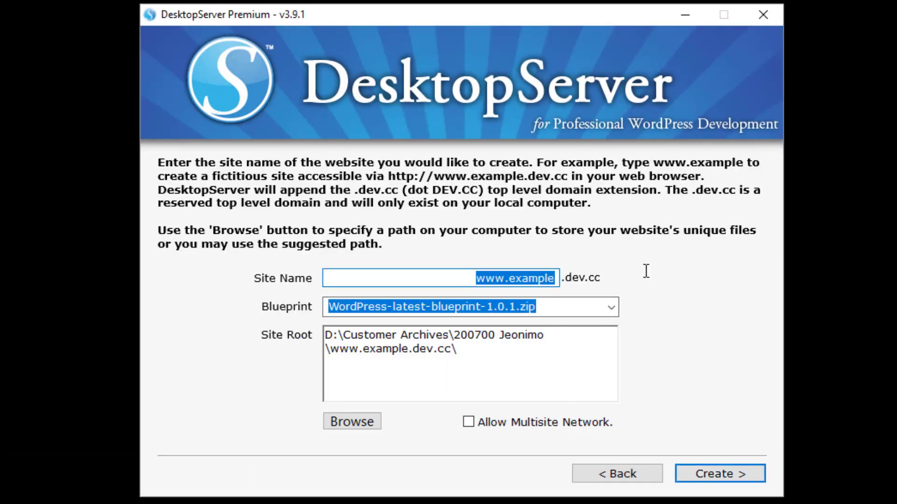
pyautogui.write('database')
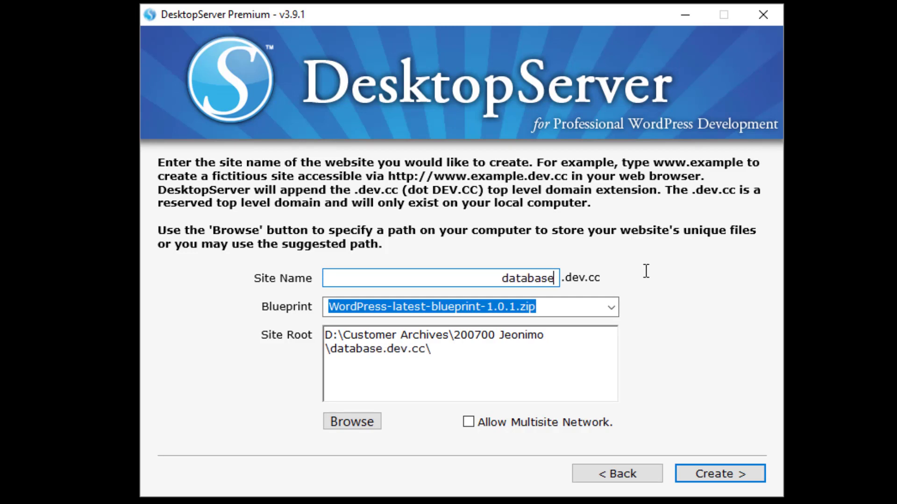
pyautogui.write('archive')
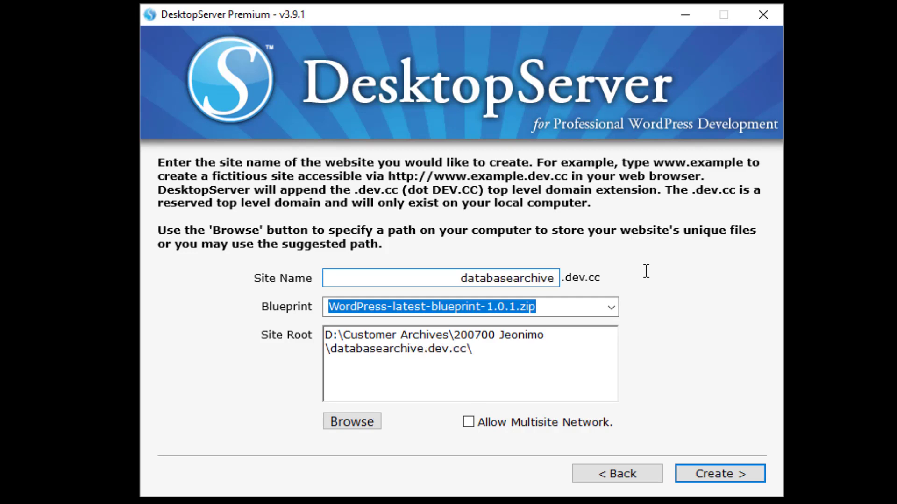
pyautogui.click(355, 419)
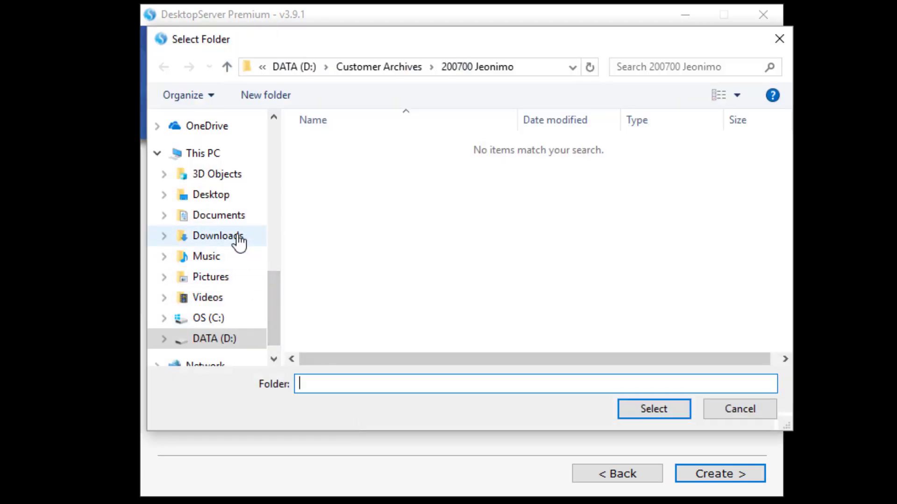
pyautogui.click(233, 197)
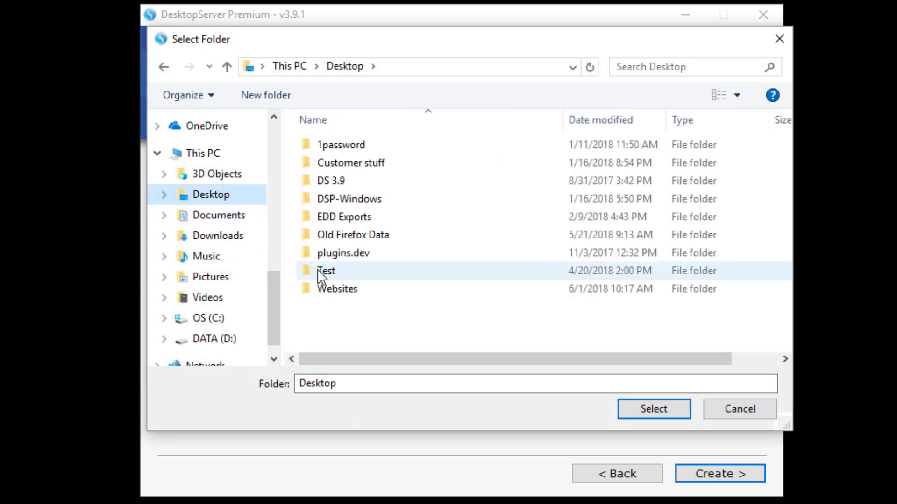
pyautogui.click(338, 291)
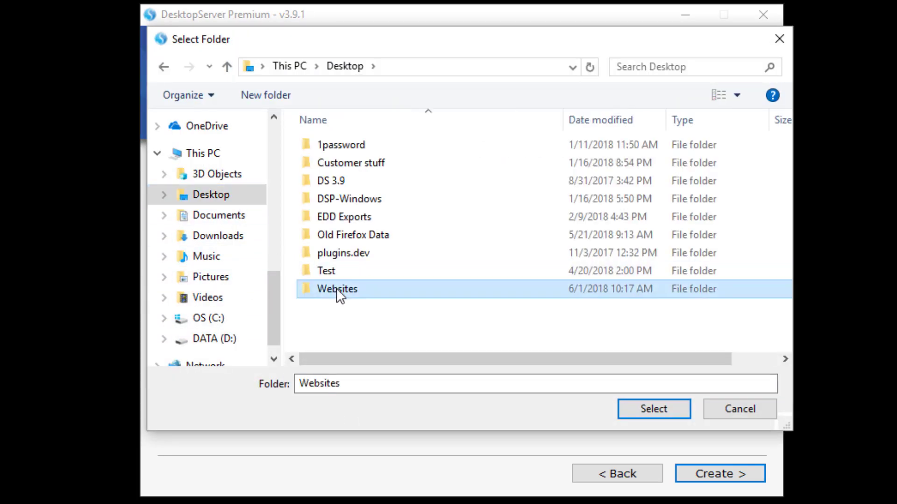
pyautogui.click(659, 410)
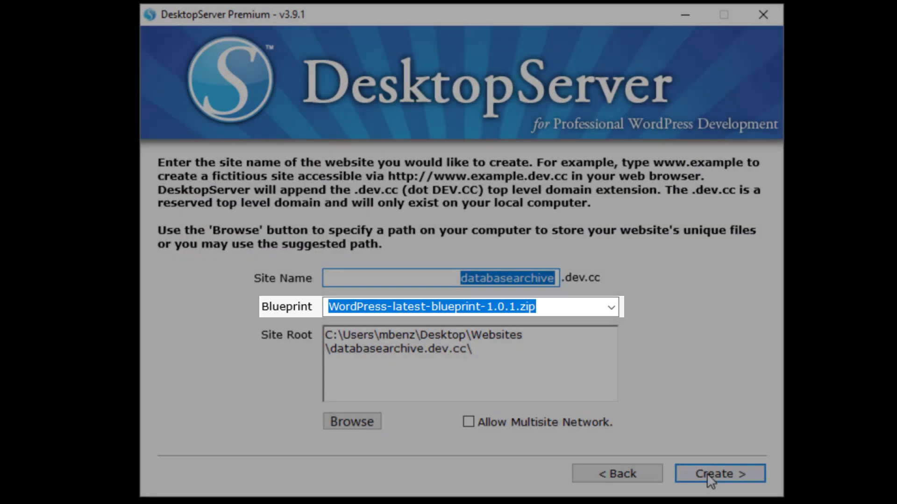
pyautogui.click(707, 473)
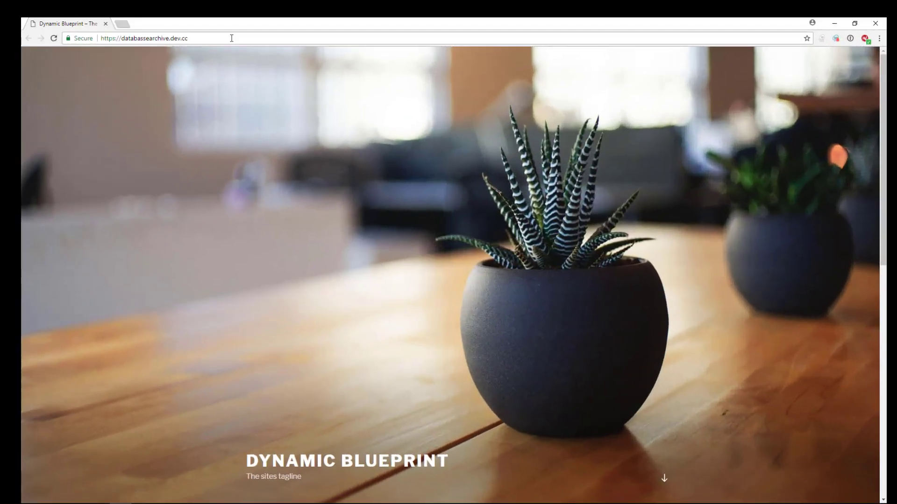
# - Open databasearchive.dev.cc/wp-admin and log in as the administrator through Bypass Login
pyautogui.click(231, 38)
pyautogui.write('/wp-admin')
pyautogui.press('Return')
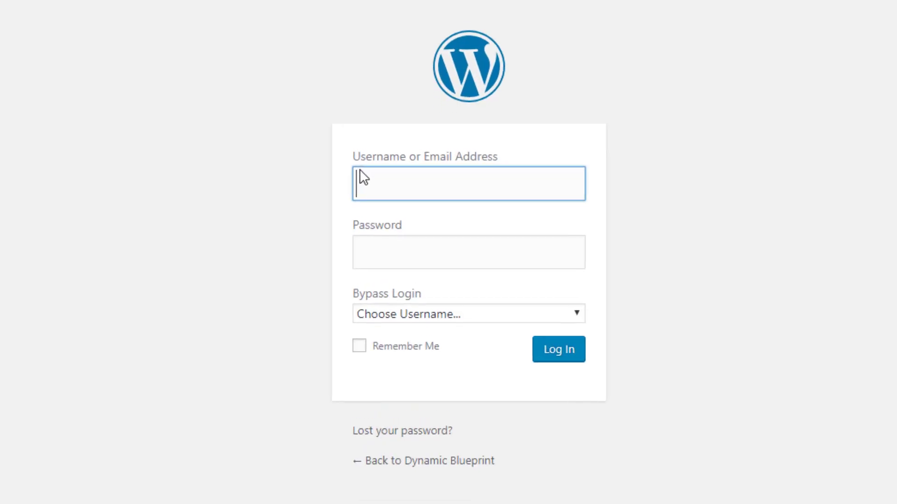
pyautogui.click(403, 320)
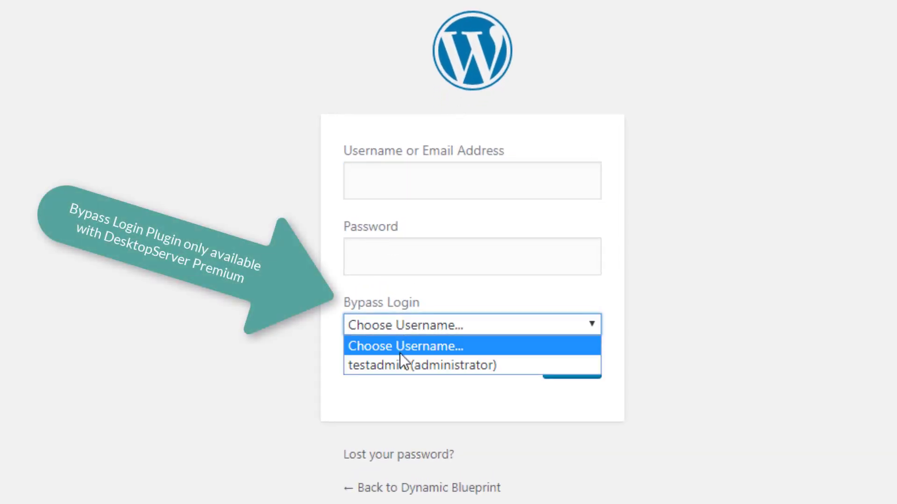
pyautogui.click(400, 368)
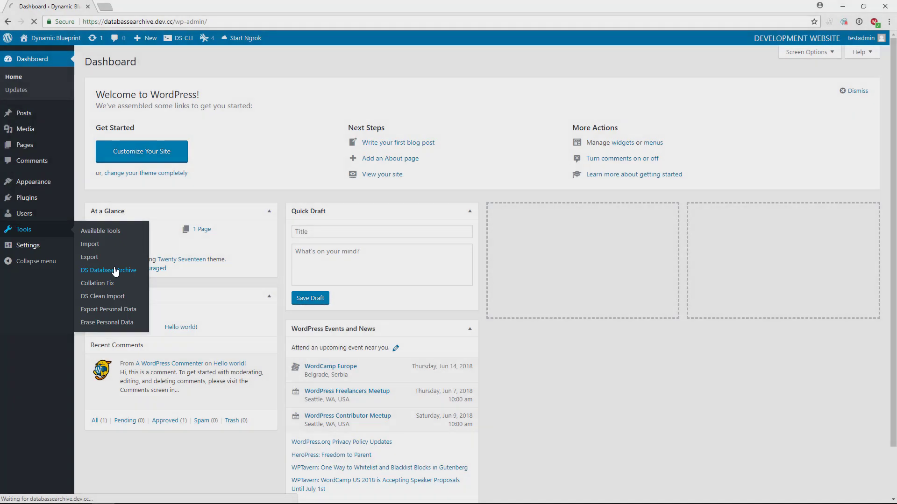
# - Set DS Database Archive to a date-stamped .sql per site in d:\database_archives\ and save
pyautogui.click(115, 271)
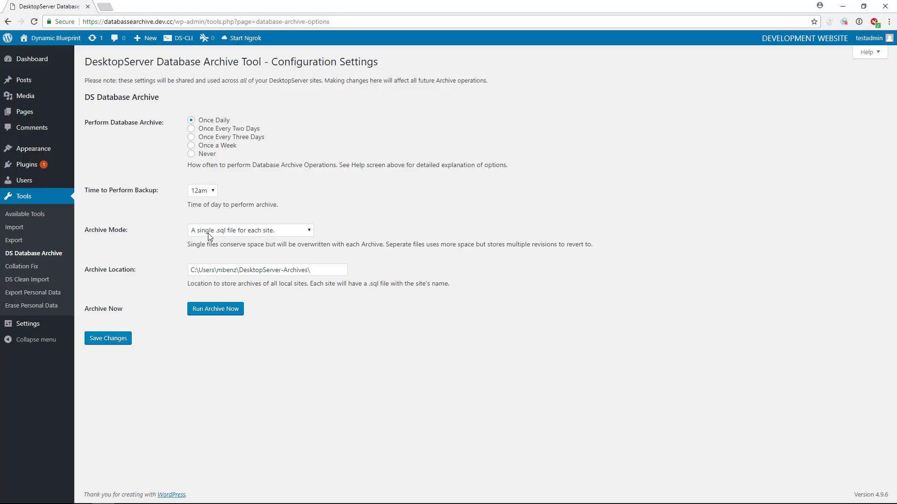
pyautogui.click(208, 231)
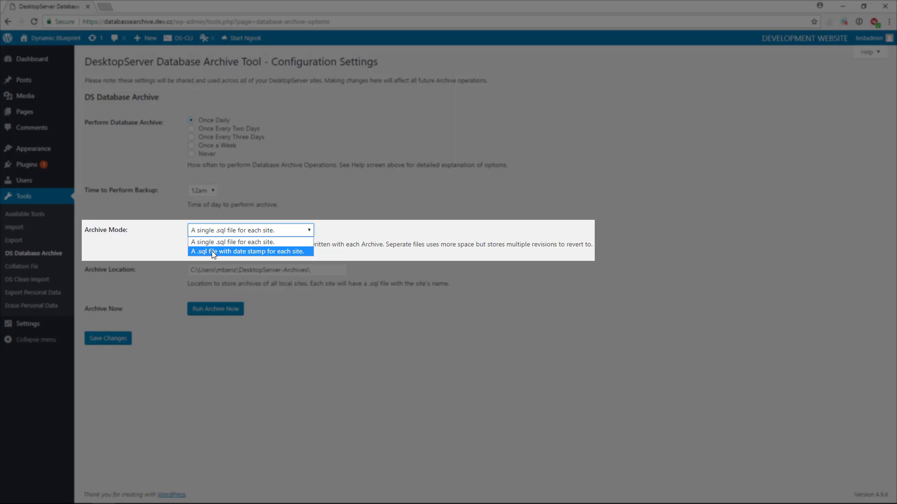
pyautogui.click(213, 252)
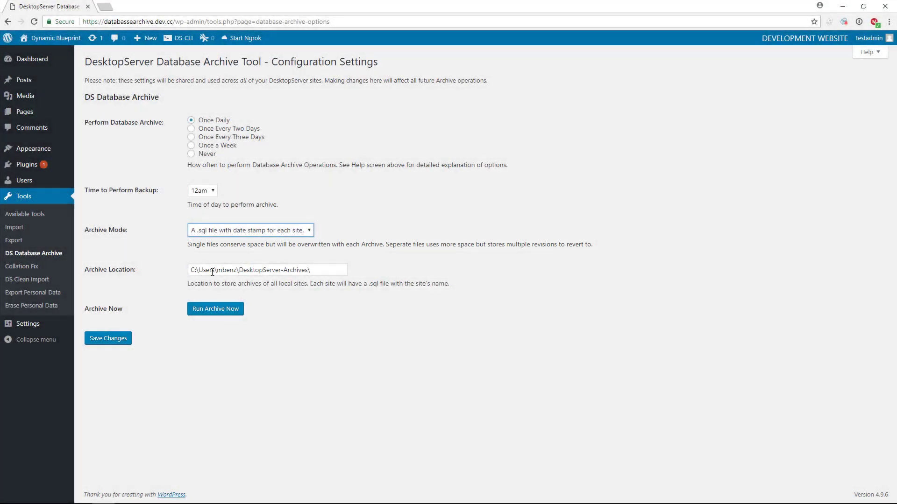
pyautogui.click(212, 272)
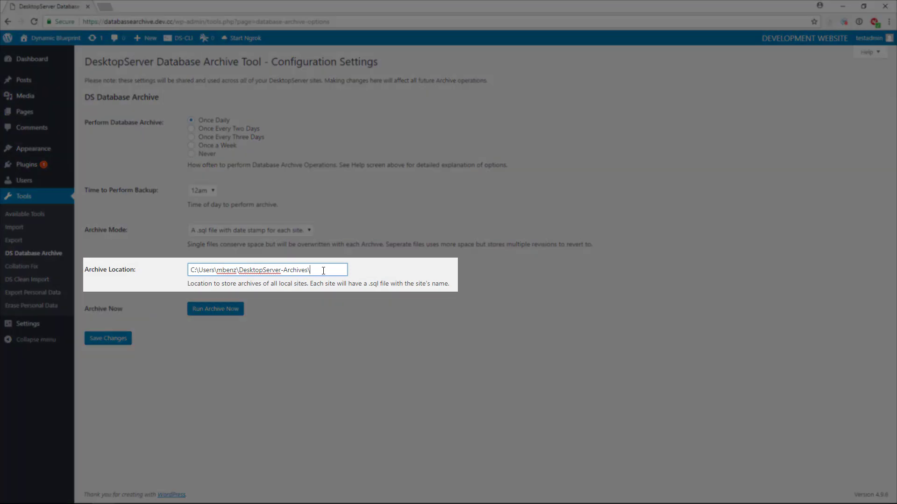
pyautogui.moveTo(318, 271); pyautogui.dragTo(158, 265)
pyautogui.write('d:')
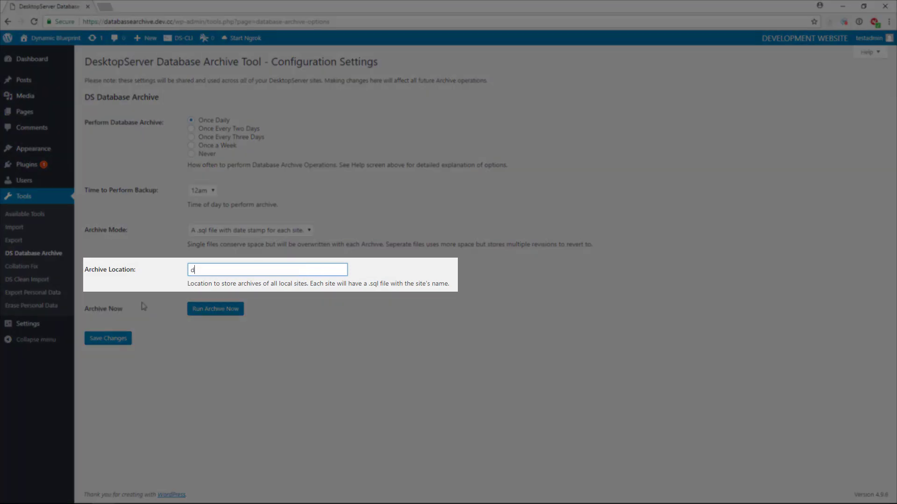
pyautogui.write('\\database ')
pyautogui.write('archives')
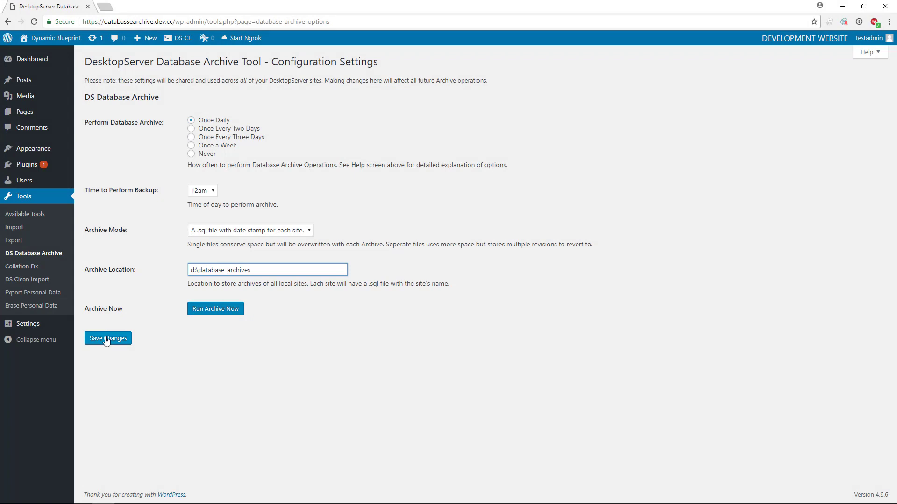
pyautogui.click(106, 339)
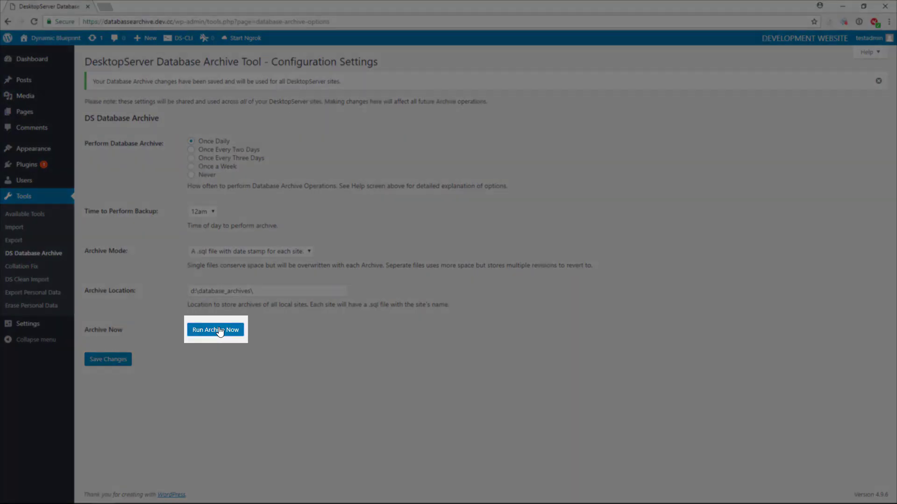
# - Run the archive now and check the date-stamped .sql files in the archive folder
pyautogui.click(219, 332)
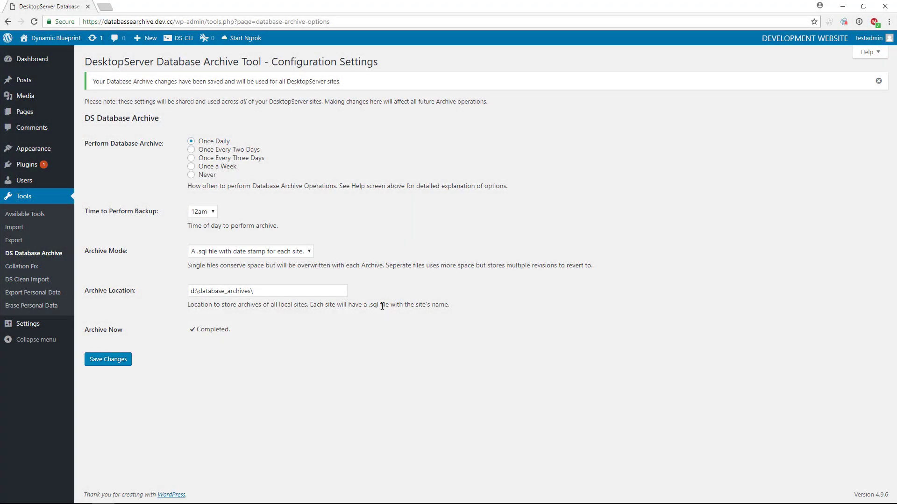
pyautogui.moveTo(61, 498)
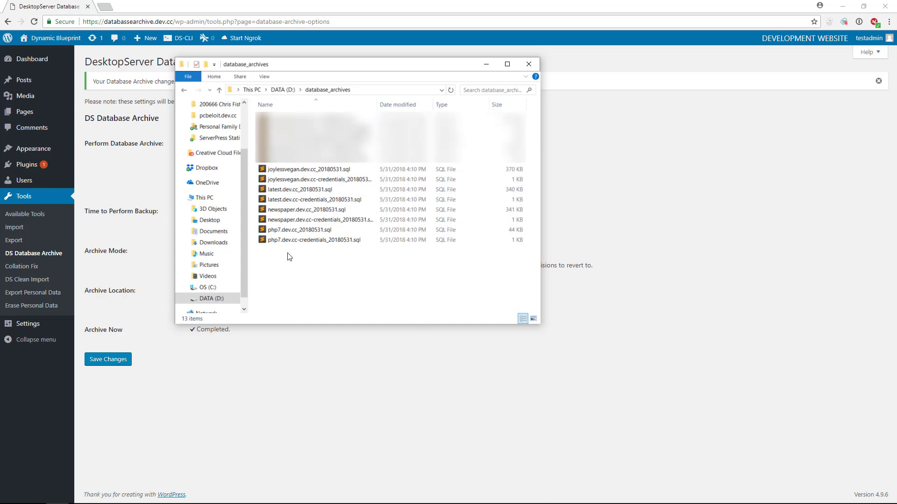
pyautogui.click(212, 397)
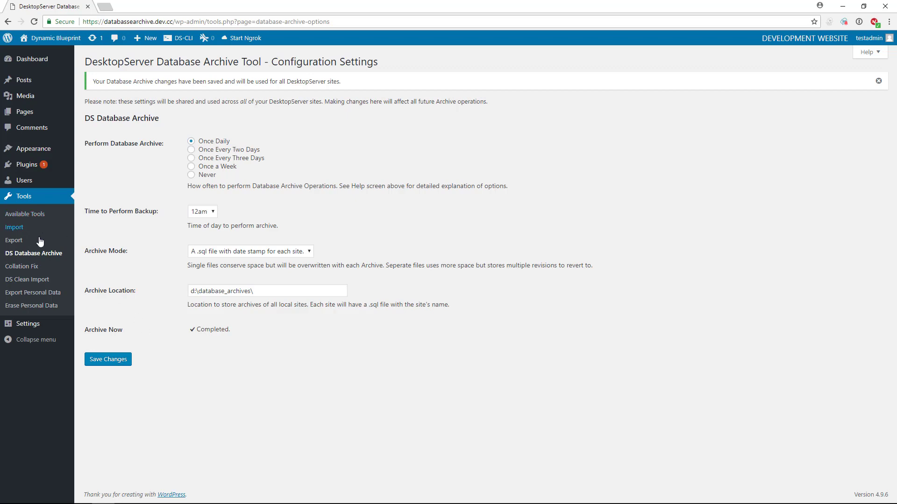
# - Reload the settings page and view the plugin's Restoring Archives help instructions
pyautogui.click(39, 257)
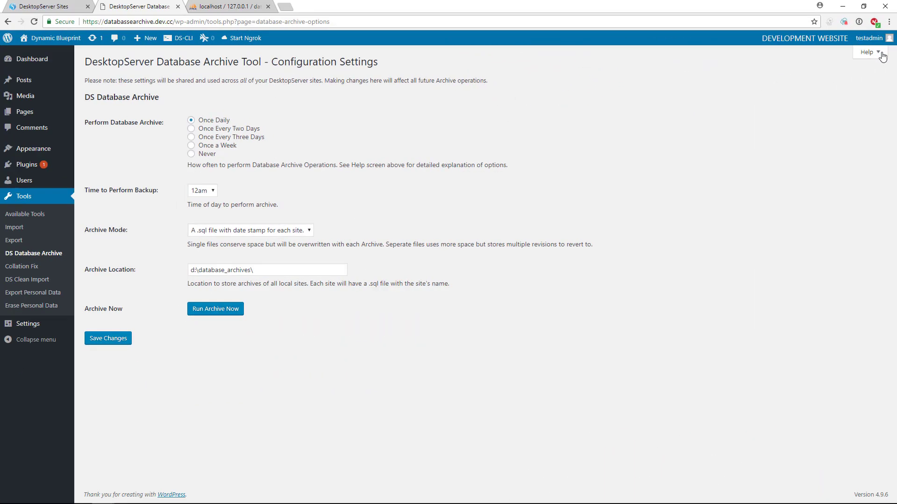
pyautogui.click(877, 55)
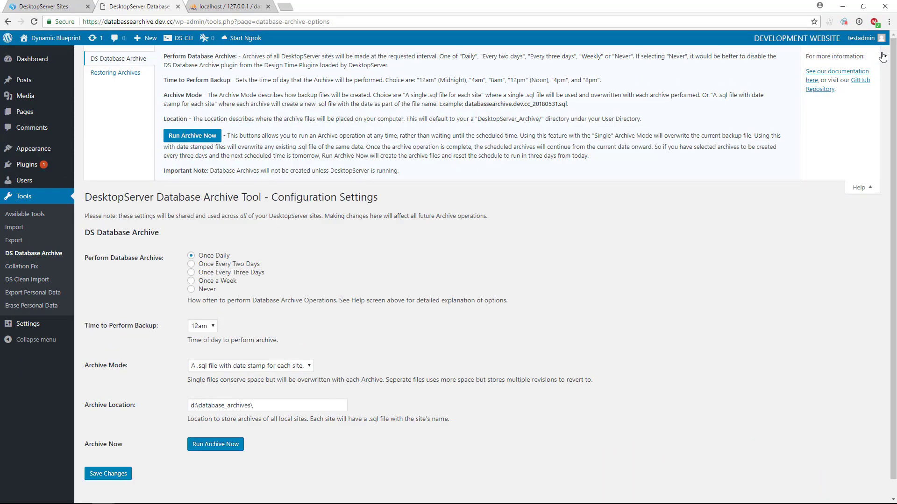
pyautogui.click(100, 73)
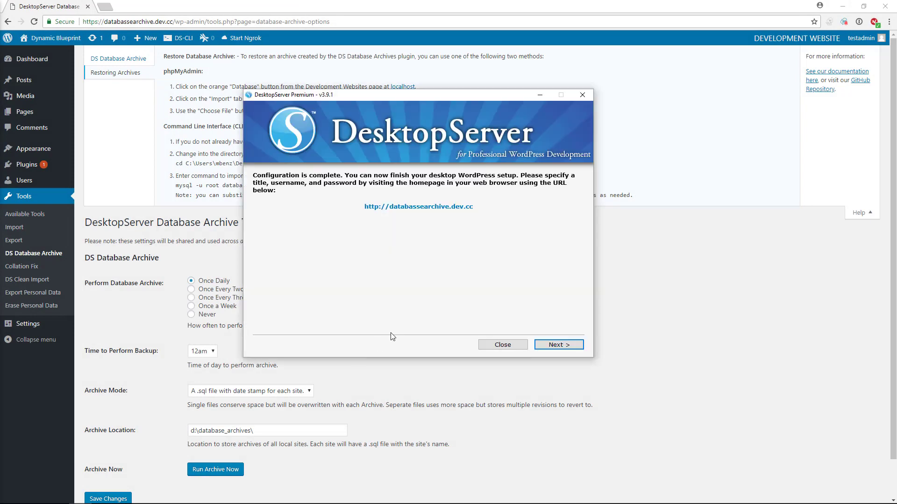
# - From DesktopServer's Sites list, open the databasearchive.dev.cc database in phpMyAdmin
pyautogui.click(549, 345)
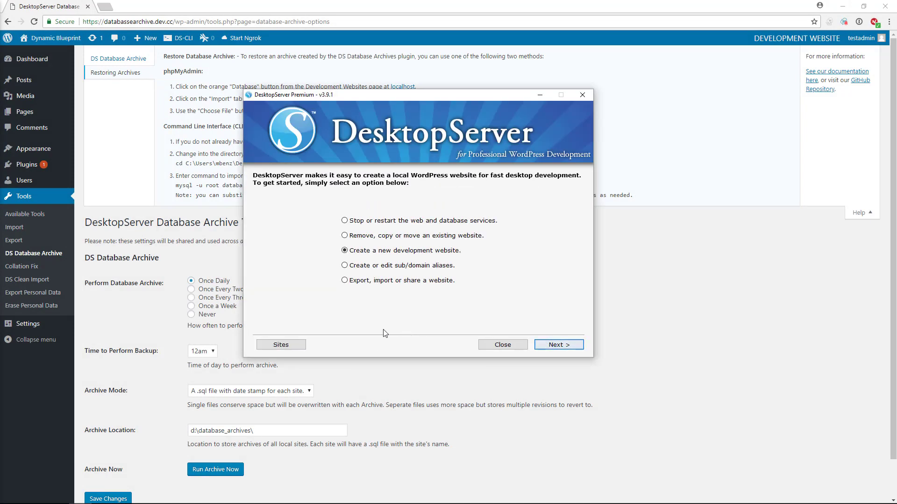
pyautogui.click(262, 348)
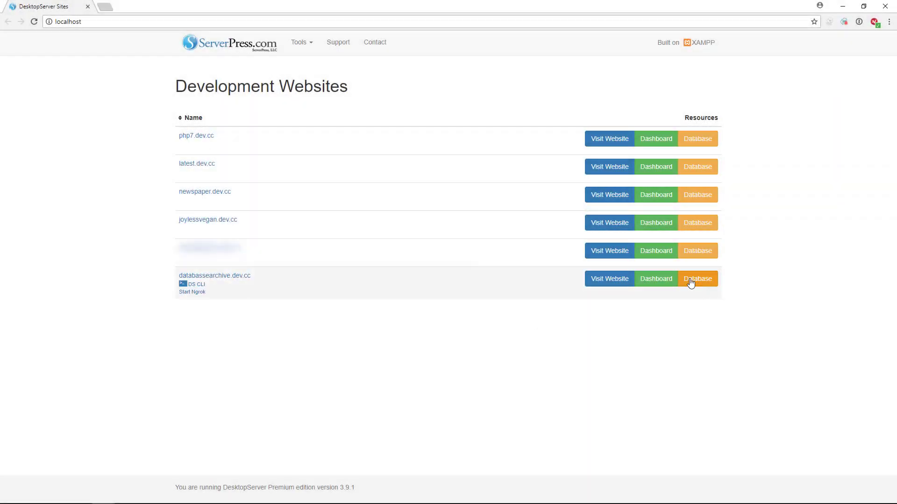
pyautogui.click(691, 283)
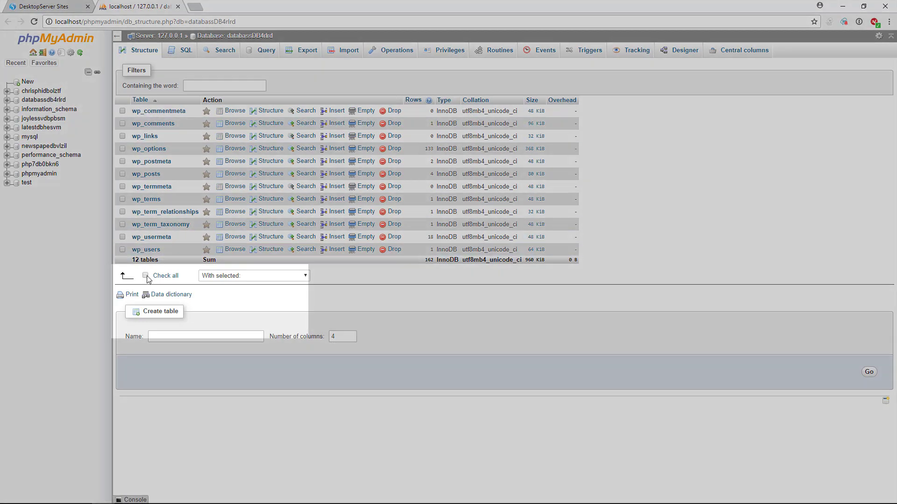
# - Drop all 12 tables in databassDB4rlrd, then go to its Import page
pyautogui.click(145, 276)
pyautogui.click(218, 275)
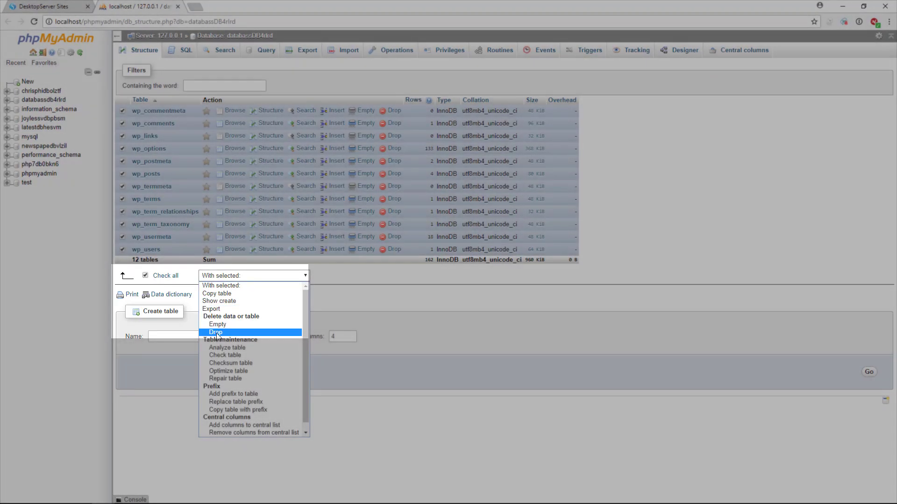
pyautogui.click(217, 333)
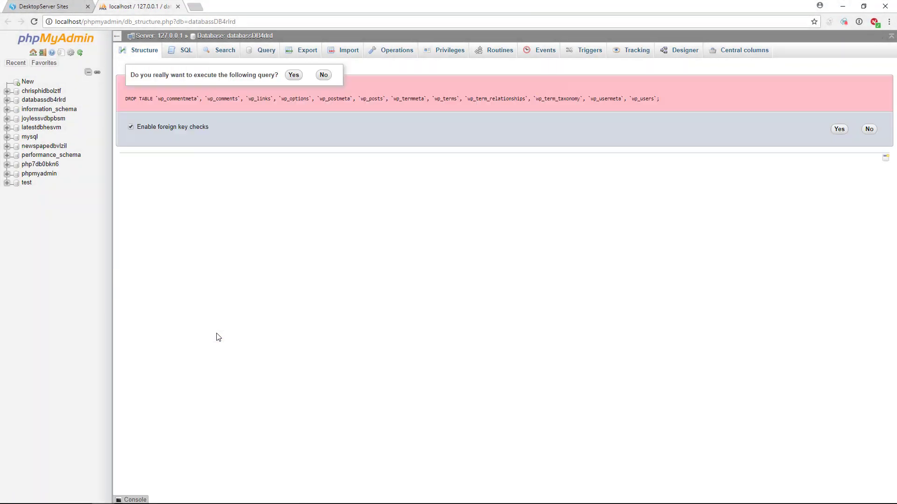
pyautogui.click(839, 130)
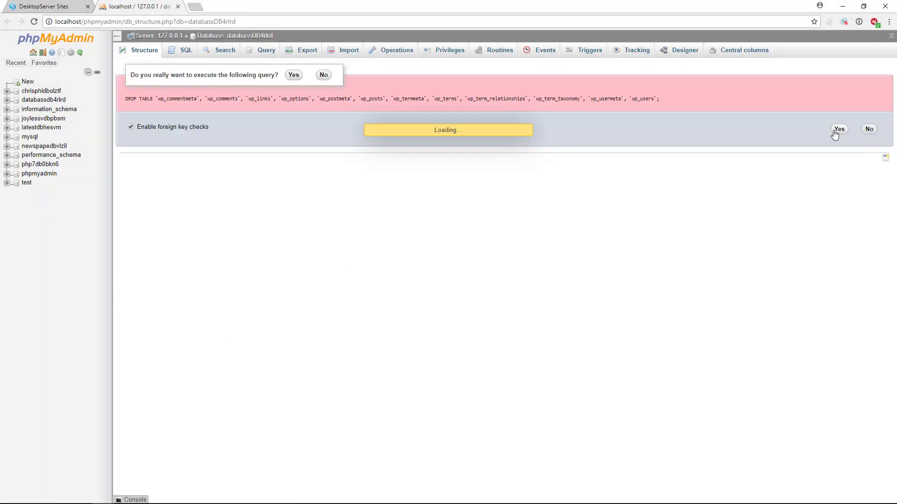
pyautogui.click(333, 54)
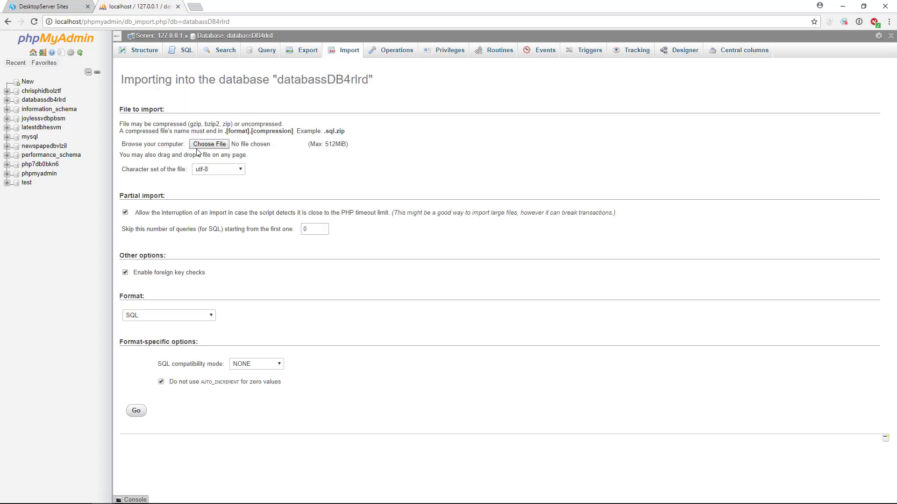
# - Import the databasearchive.dev.cc_20180531.sql backup into databassDB4rlrd
pyautogui.click(209, 144)
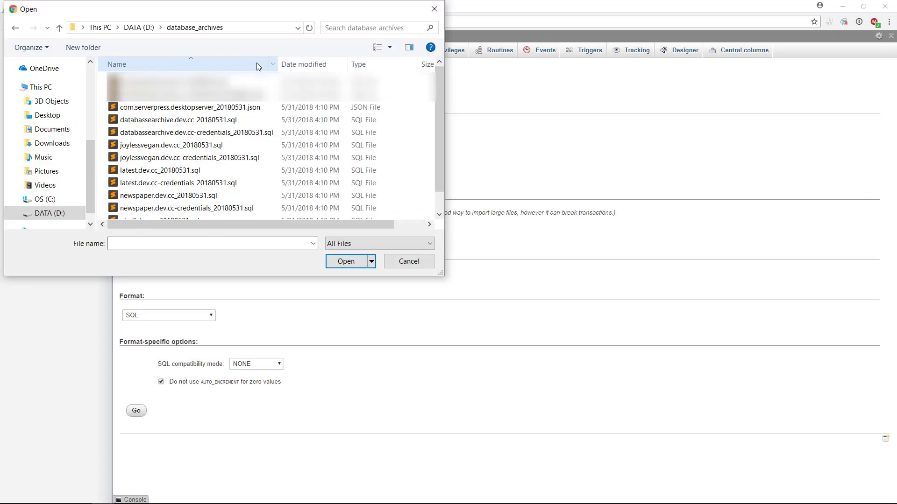
pyautogui.click(206, 124)
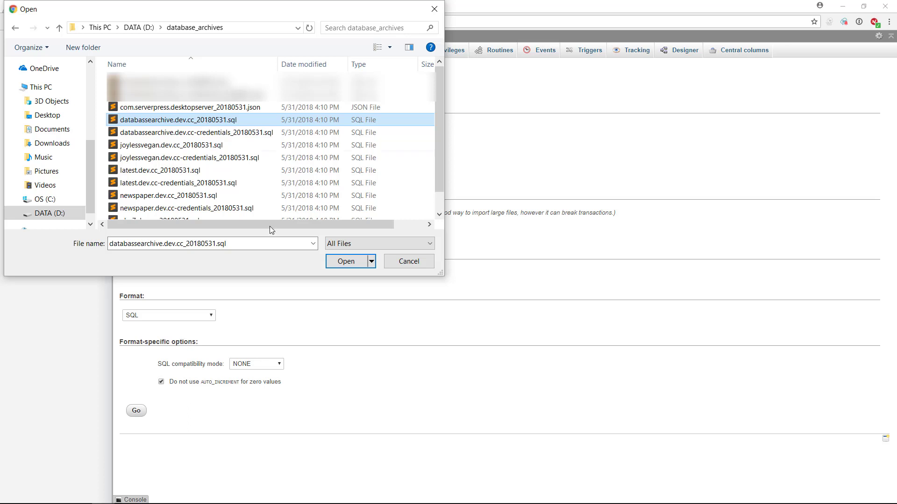
pyautogui.click(346, 262)
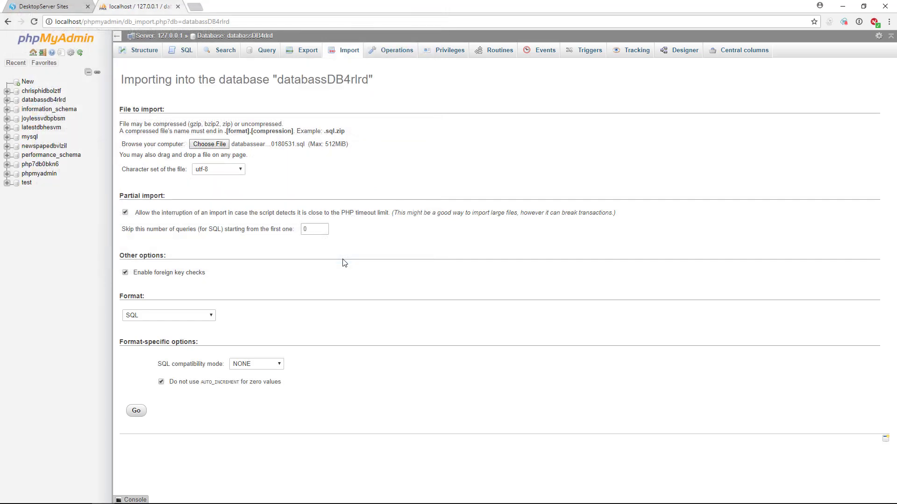
pyautogui.click(135, 412)
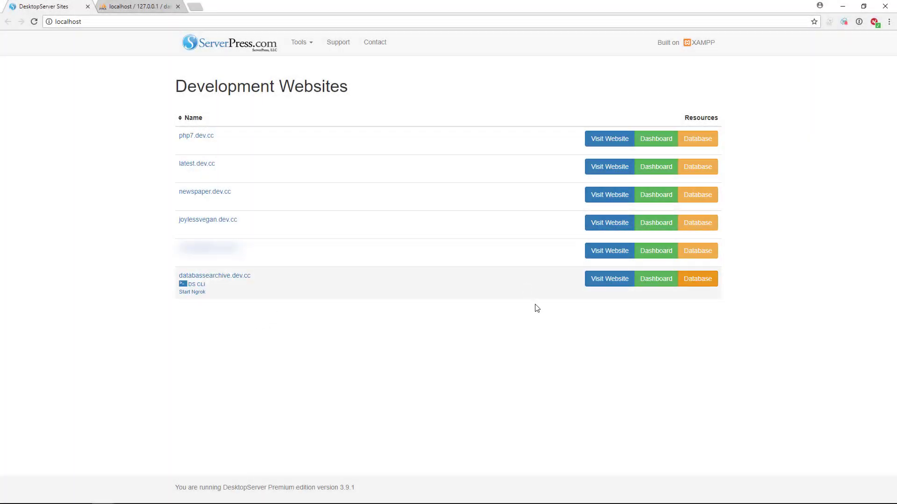
# - Load the restored databasearchive.dev.cc site in a new tab to confirm the Dynamic Blueprint home page
pyautogui.click(600, 285)
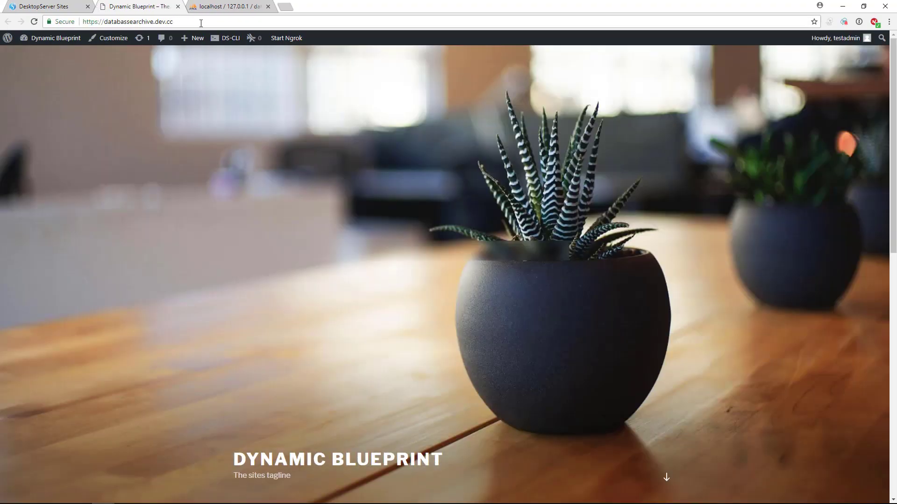